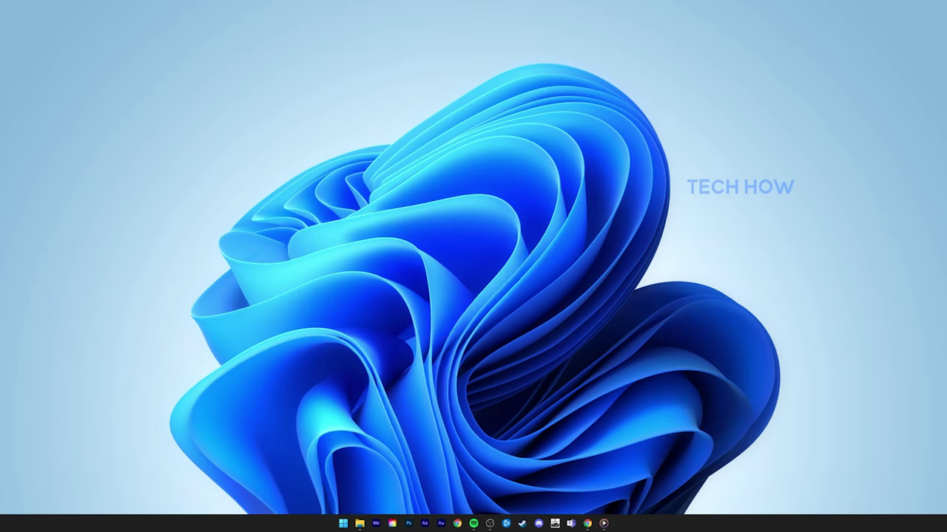
Toggle the Xbox Game Bar overlay with Win+G
key("super+g")
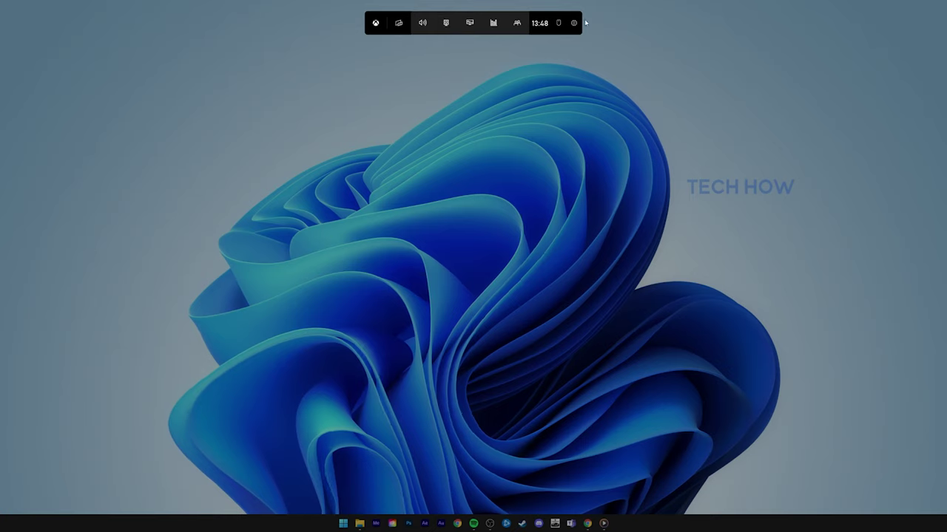
key("Escape")
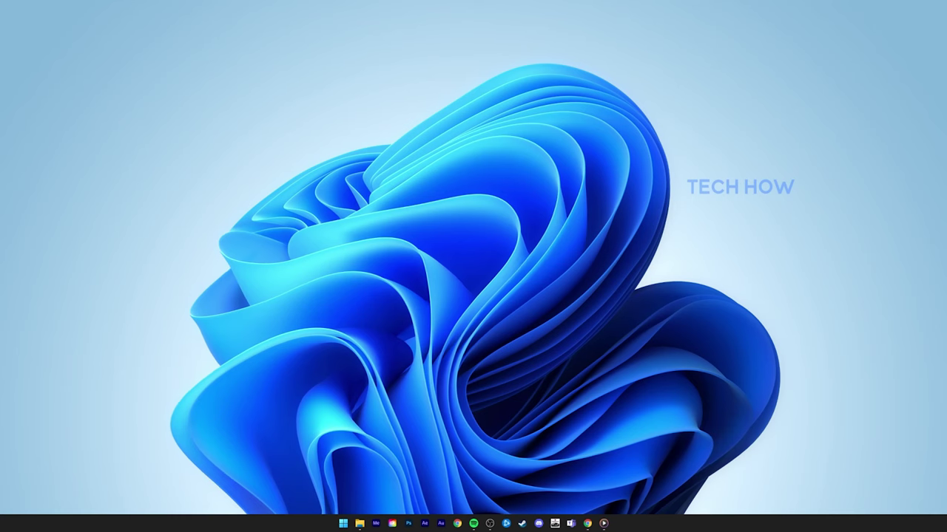
key("super")
type("sett")
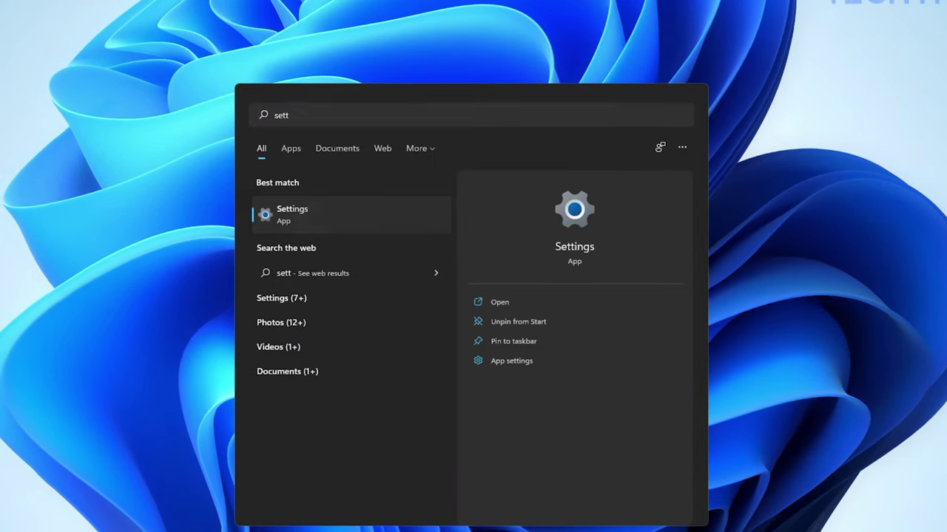
key("Return")
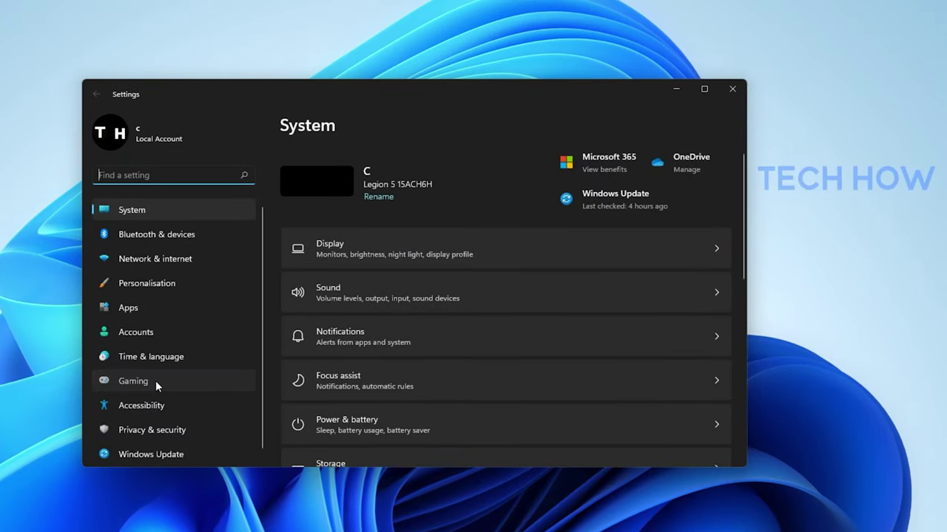
left_click(156, 380)
left_click(518, 278)
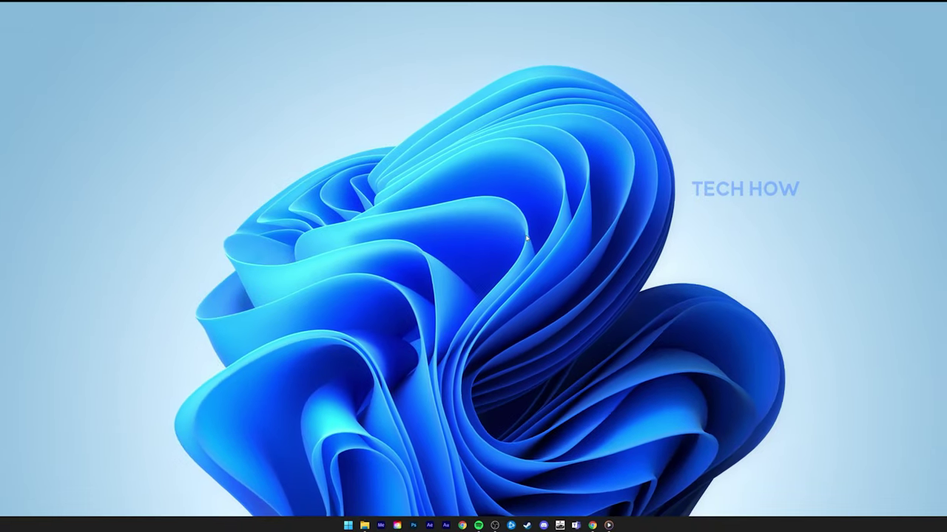
Open the Performance widget, nudge it slightly left and shrink it a little
key("super+g")
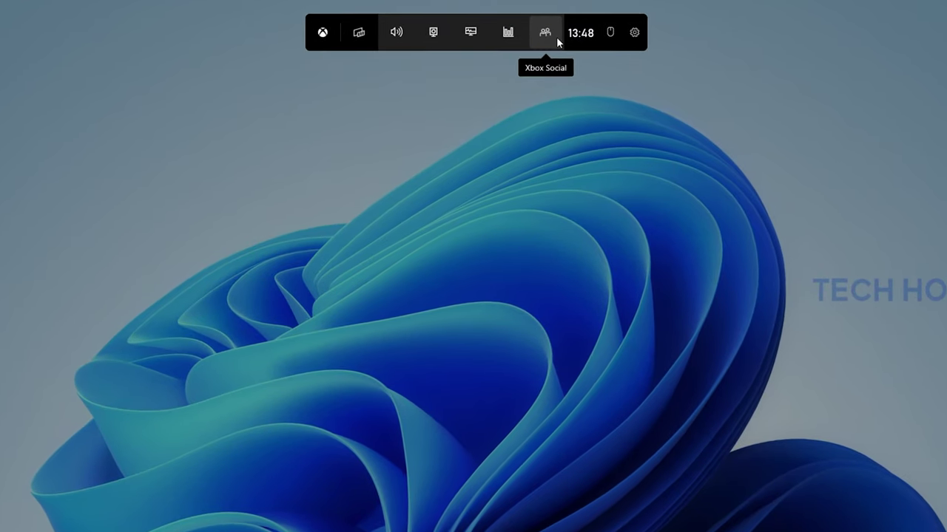
left_click(459, 40)
left_click_drag(458, 147, 443, 148)
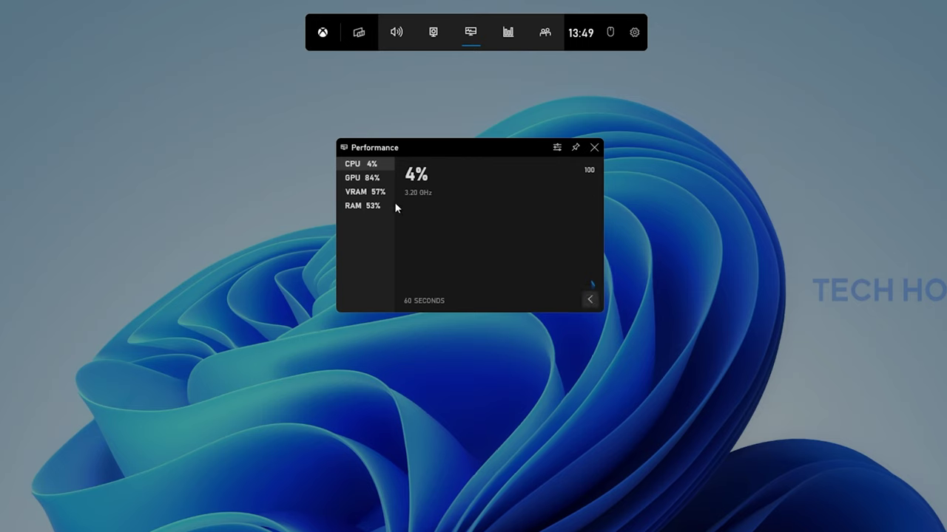
left_click_drag(603, 311, 591, 301)
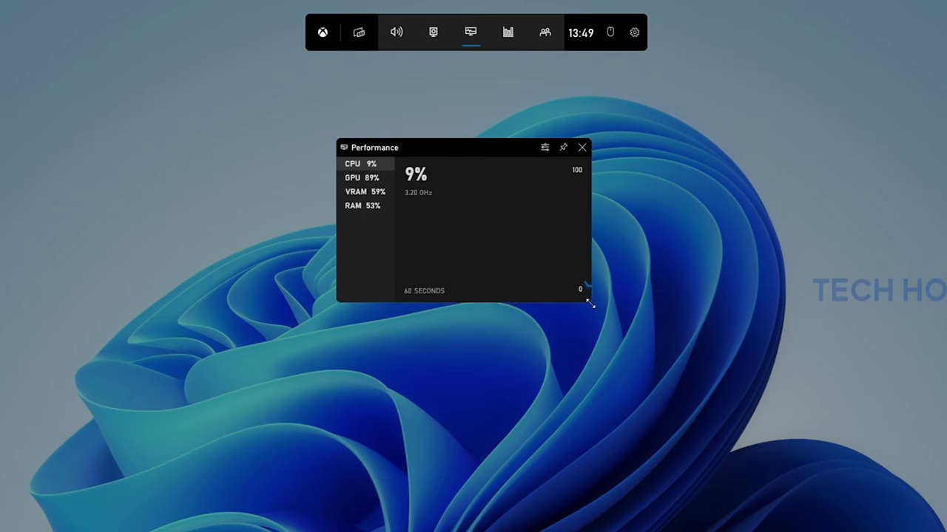
View the GPU, VRAM and RAM usage graphs, then return to the CPU graph
left_click(360, 181)
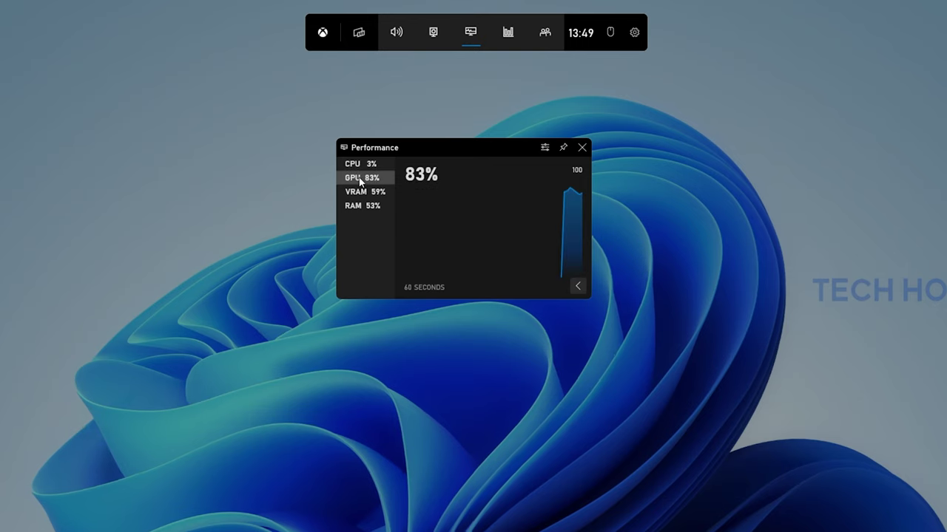
left_click(358, 193)
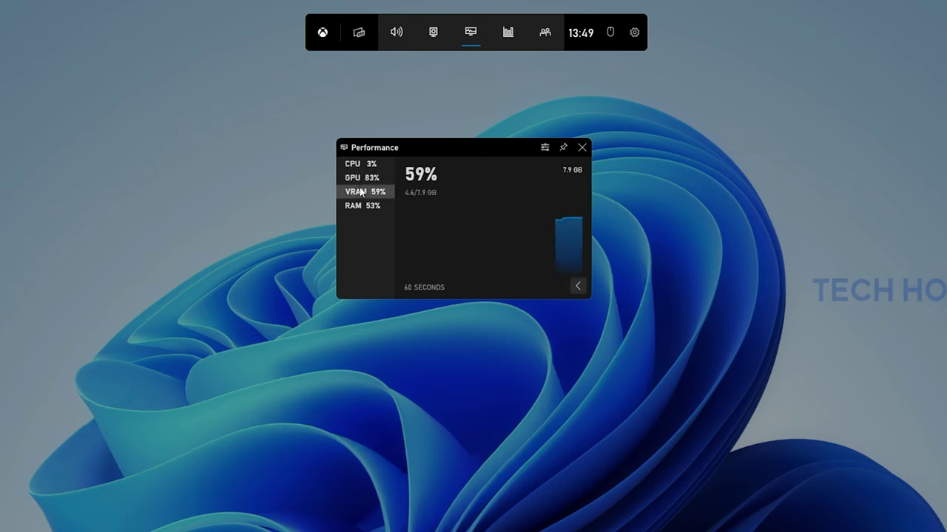
left_click(361, 209)
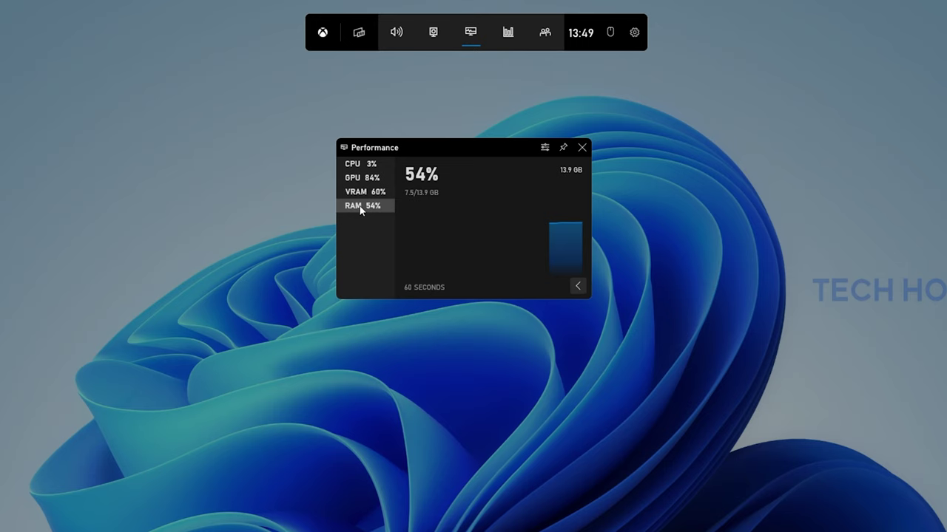
left_click(361, 166)
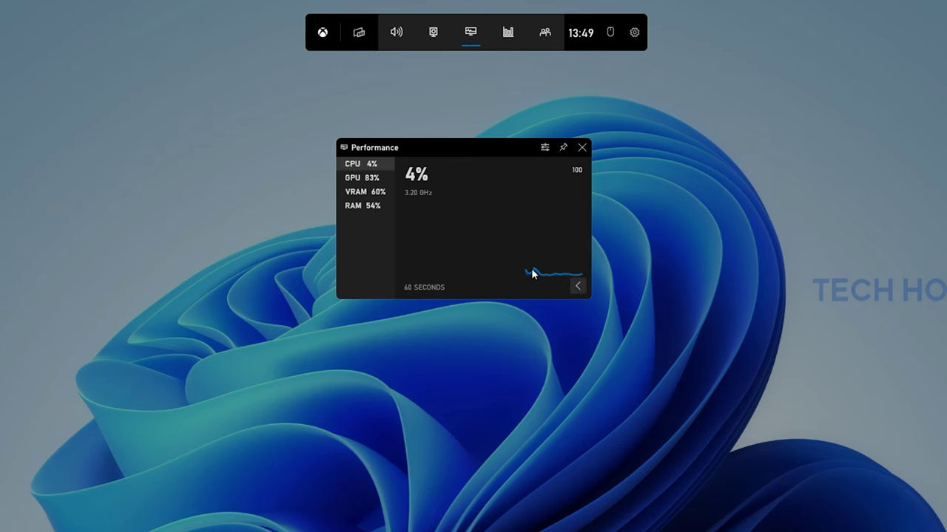
Move the widget up-left, leave it unpinned, and collapse then re-expand it to full graph view
left_click(563, 148)
left_click_drag(528, 150, 442, 111)
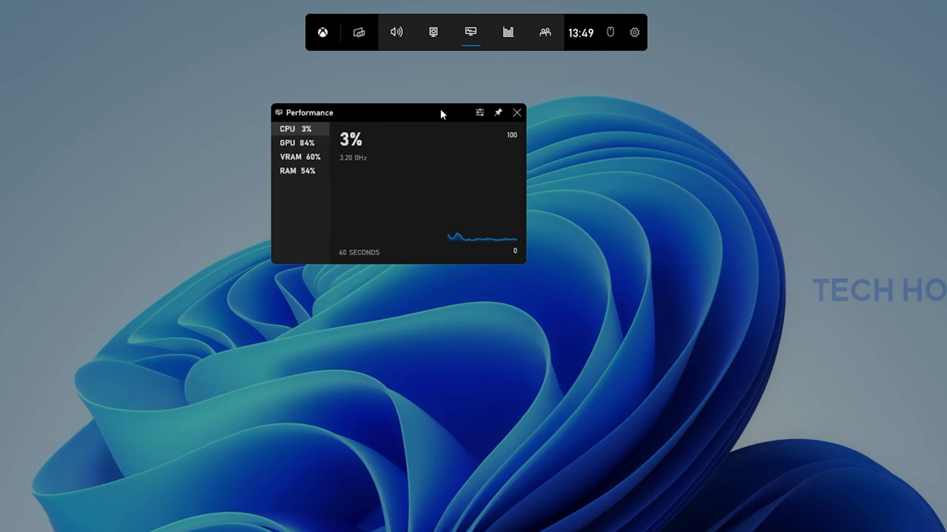
left_click(497, 113)
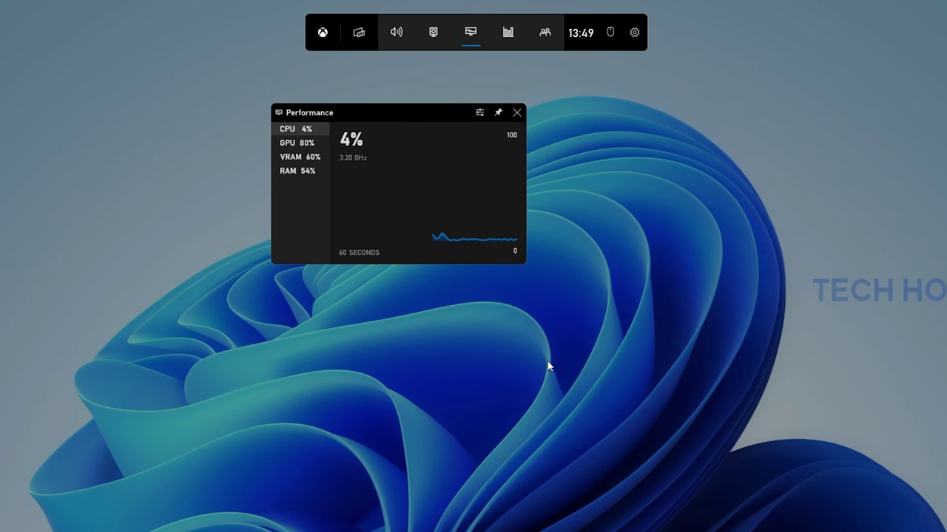
left_click(497, 113)
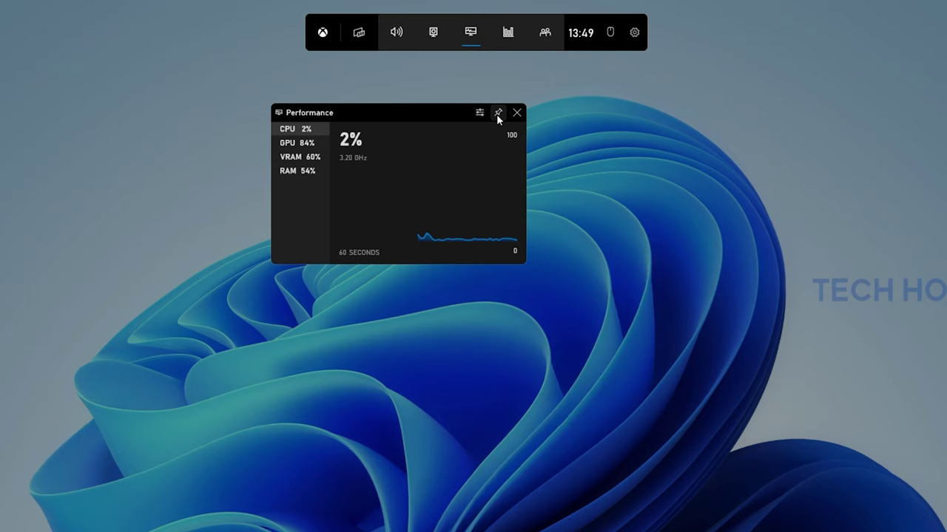
left_click(511, 252)
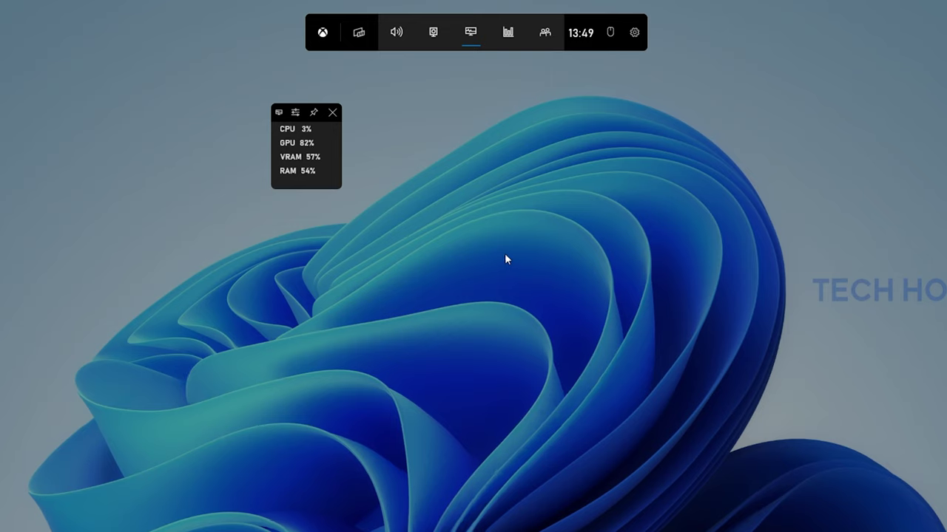
left_click(332, 176)
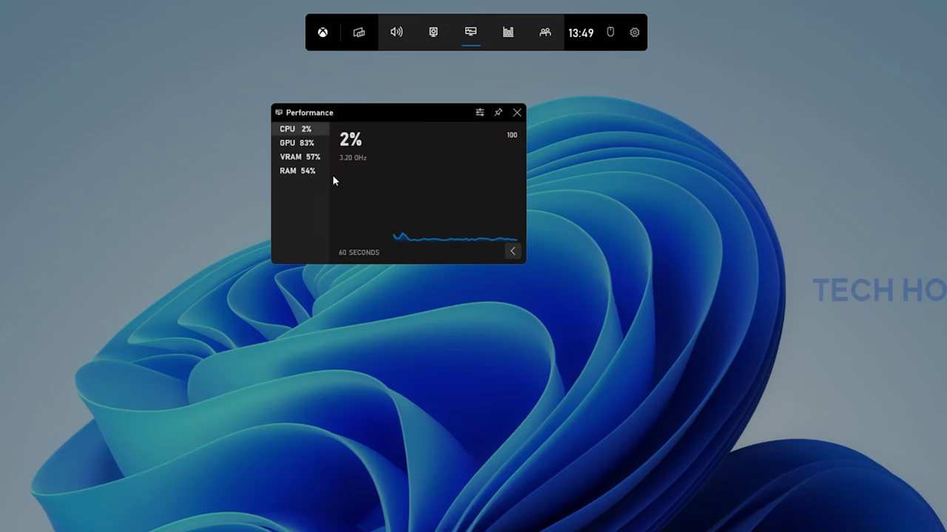
In Performance options, try graph positions left and below, then keep it right of the stats
left_click(479, 112)
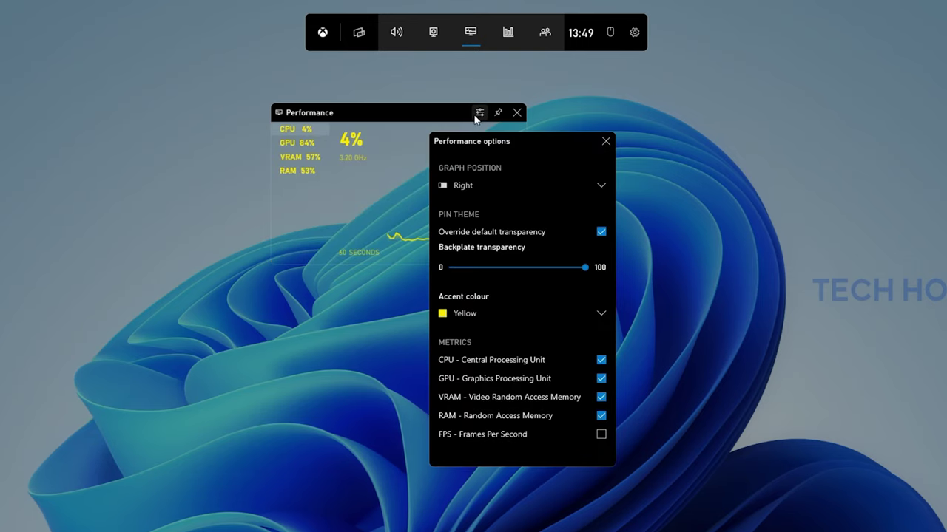
left_click_drag(477, 137, 579, 110)
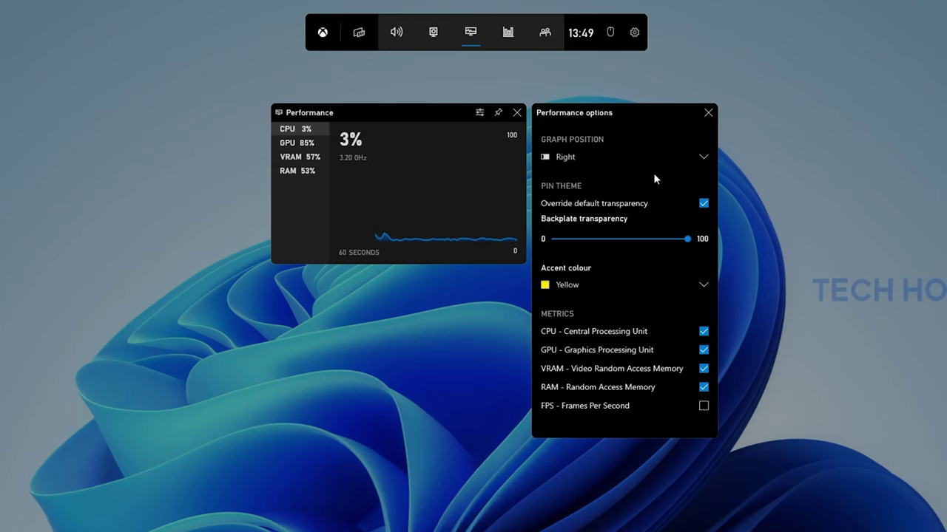
left_click(699, 158)
left_click(693, 137)
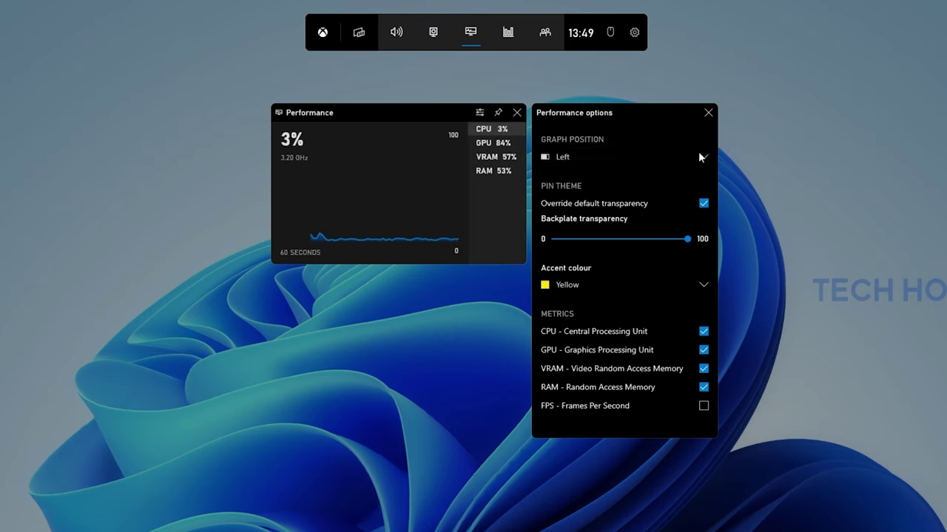
left_click(698, 156)
left_click(686, 135)
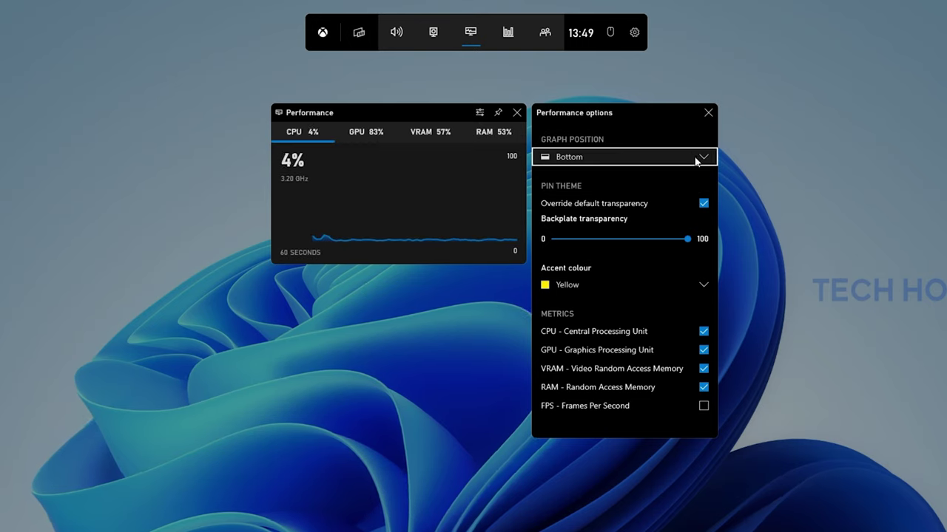
left_click(695, 158)
left_click(674, 203)
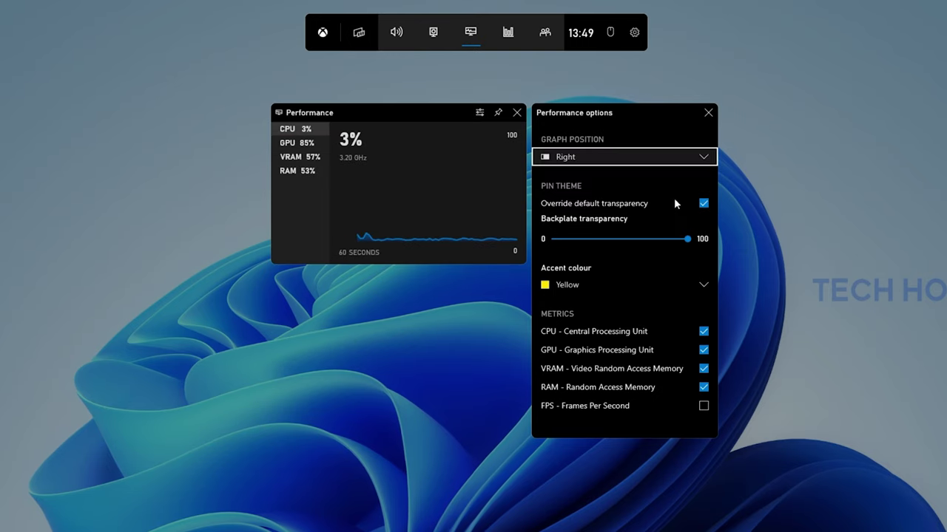
Keep Override default transparency on and set backplate transparency to 100
left_click(703, 204)
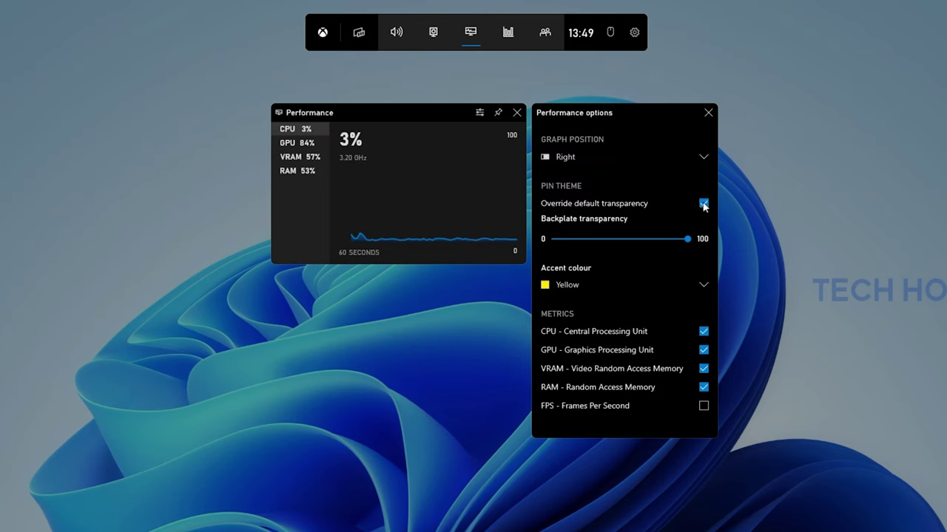
left_click(703, 205)
mouse_move(688, 244)
left_mouse_down()
mouse_move(565, 242)
mouse_move(719, 236)
mouse_move(655, 237)
mouse_move(701, 244)
left_mouse_up()
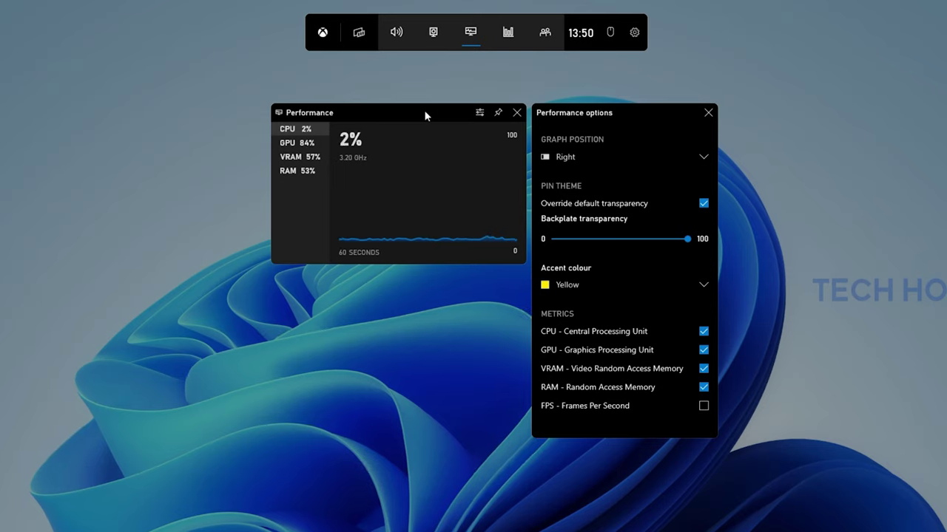
Try Amber and White accent colours, settling on Red
left_click(703, 285)
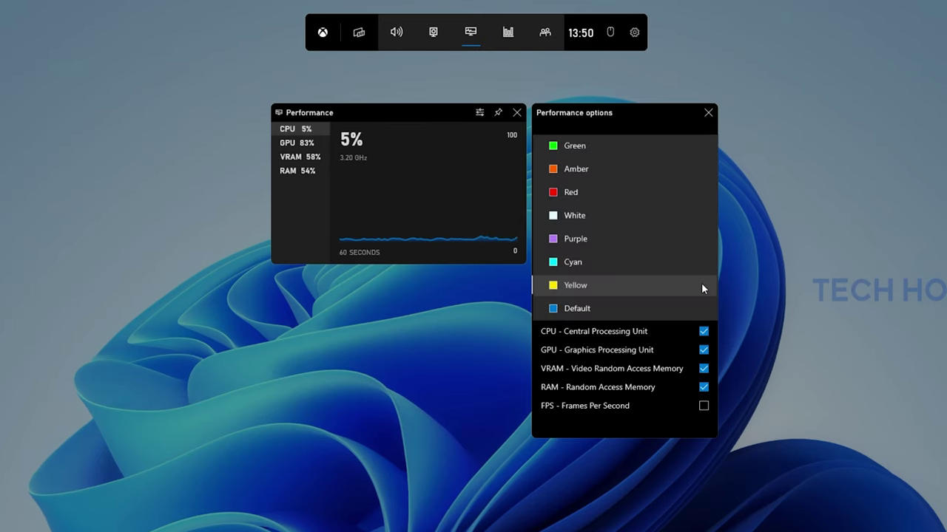
left_click(659, 194)
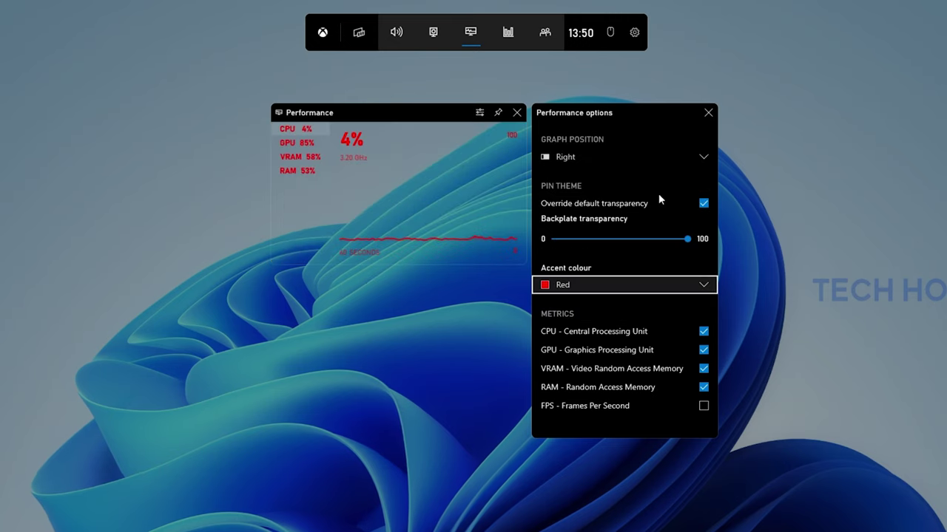
left_click(701, 285)
left_click(669, 264)
left_click(701, 285)
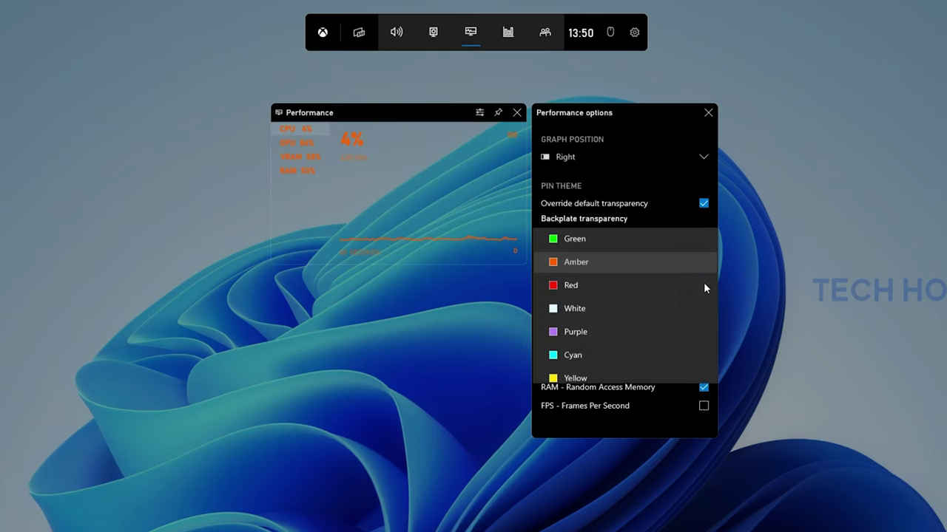
left_click(685, 301)
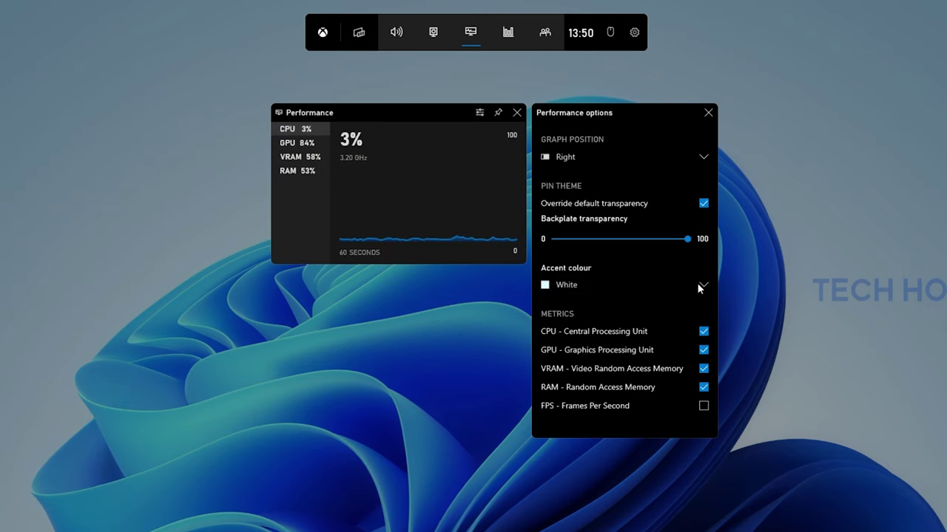
left_click(697, 286)
left_click(691, 271)
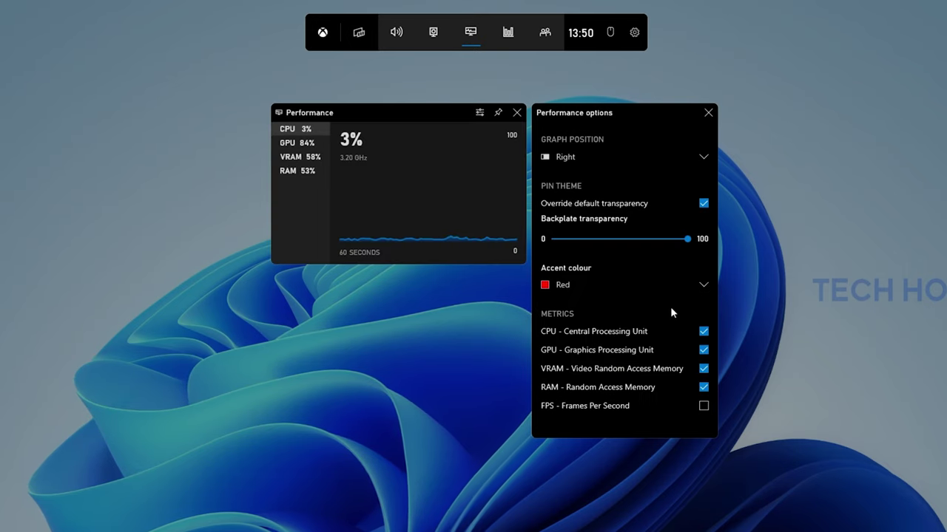
Keep CPU, GPU, VRAM and RAM metrics shown, leaving FPS off
left_click(704, 332)
left_click(703, 331)
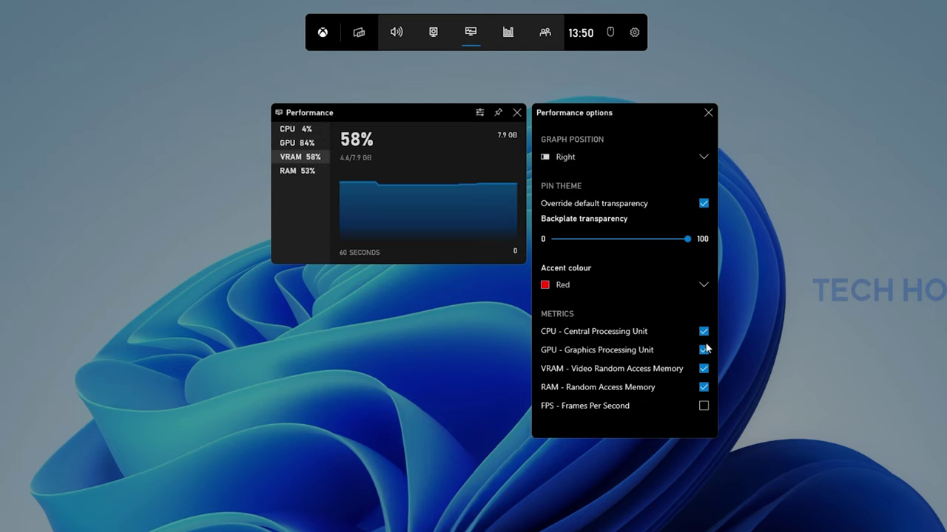
left_click(704, 350)
left_click(704, 350)
left_click(703, 368)
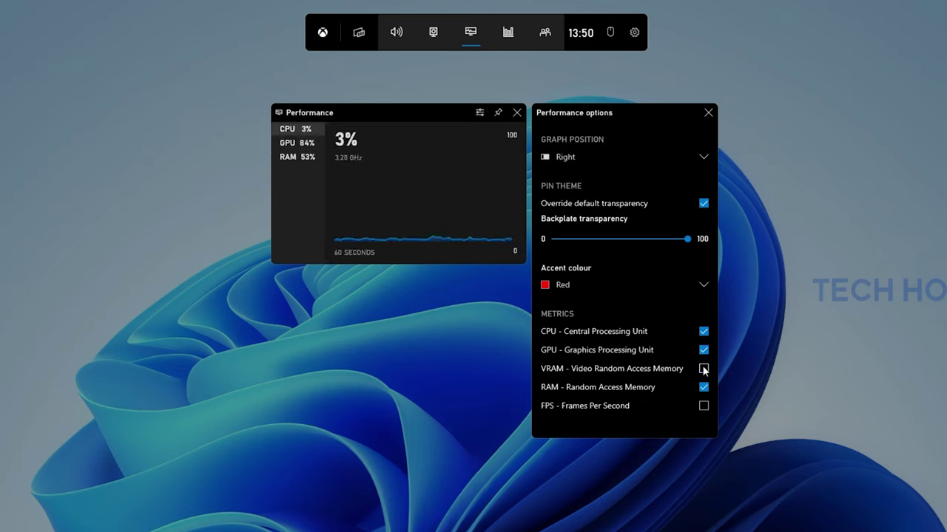
left_click(703, 368)
left_click(703, 387)
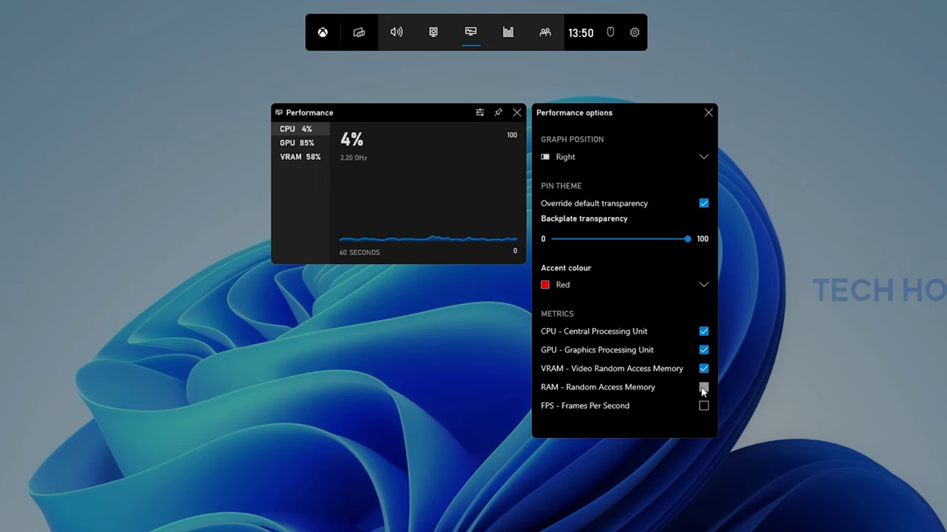
left_click(703, 387)
left_click(703, 406)
left_click(704, 406)
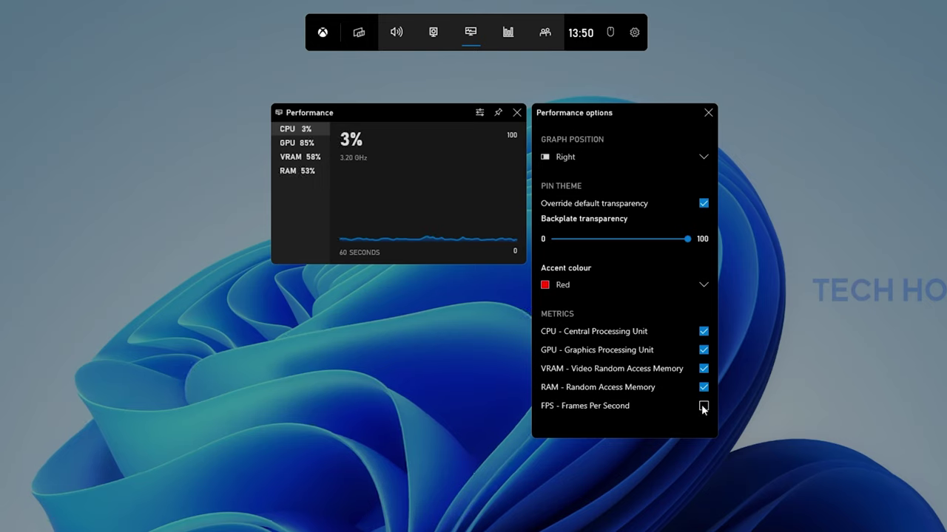
Close Performance options and leave the widget unpinned
left_click(708, 112)
left_click(499, 114)
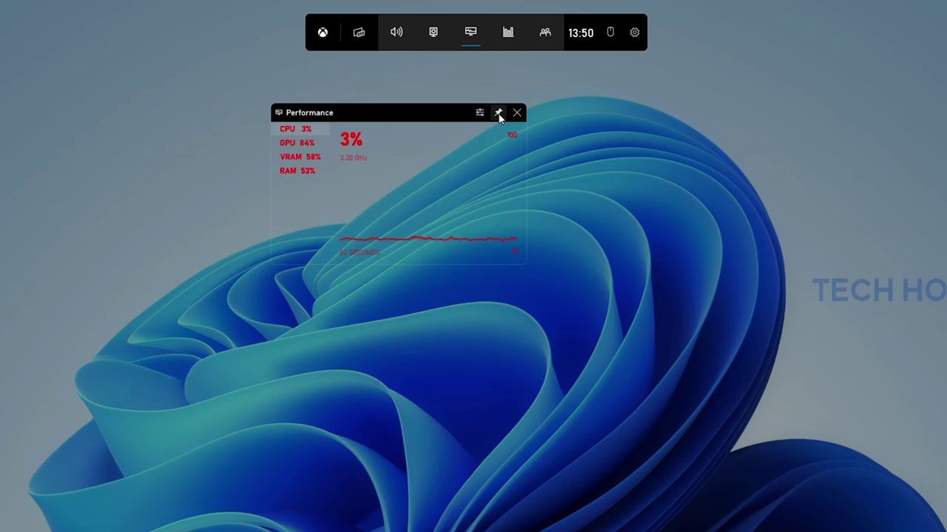
left_click(499, 114)
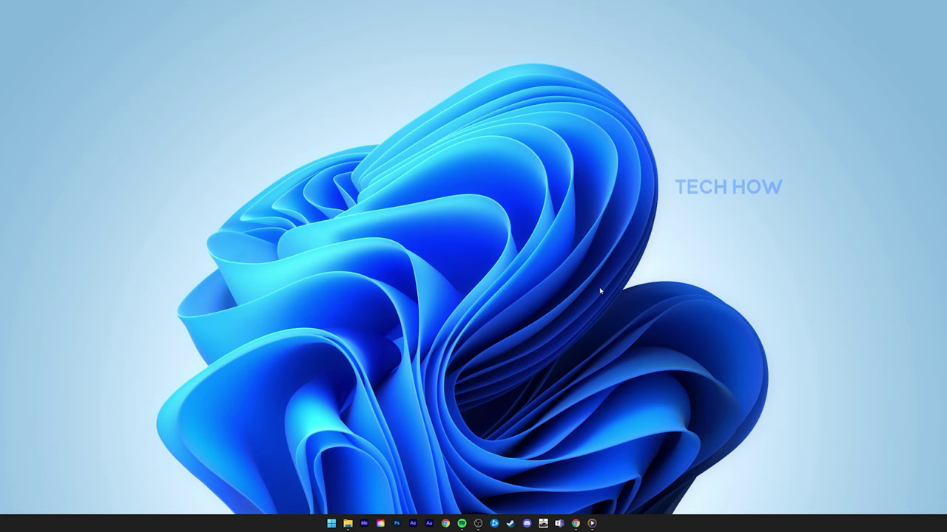
Search 'xbox' and open the Xbox Game Bar app settings
key("super")
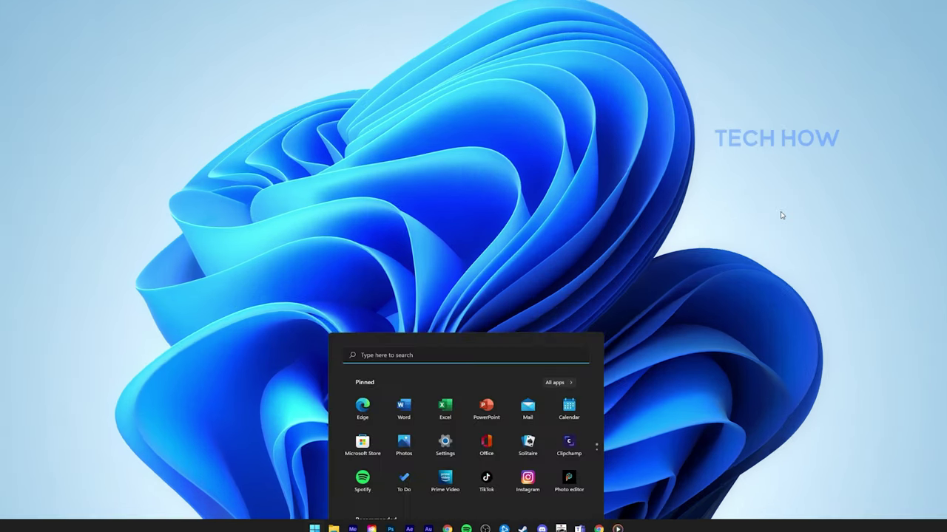
type("xbox")
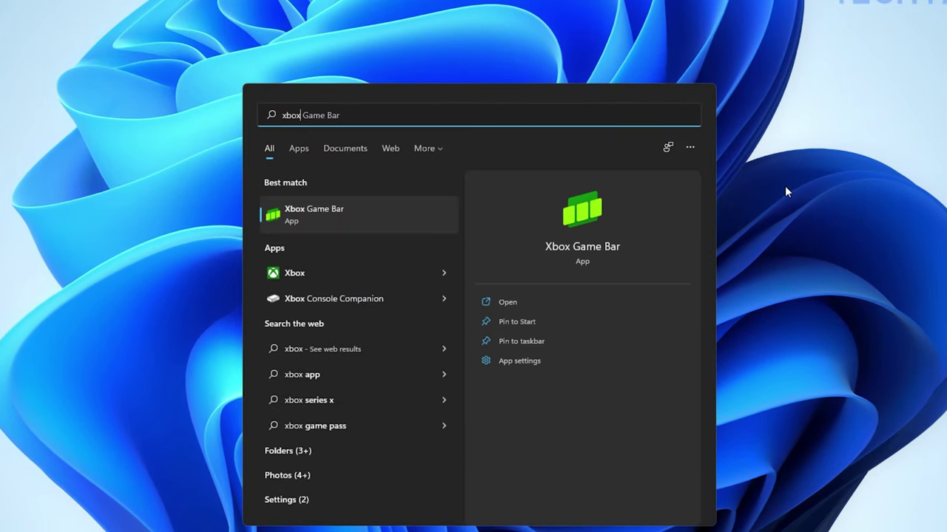
left_click(514, 361)
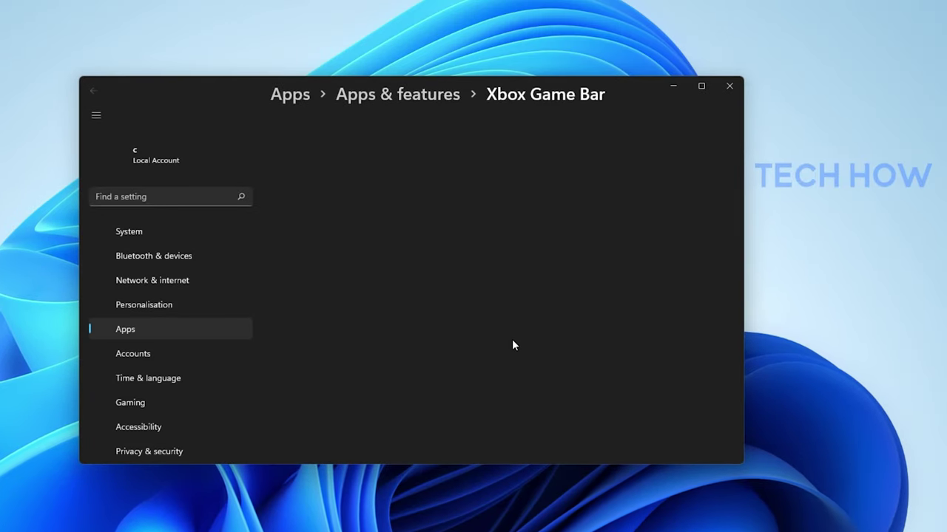
Keep background running at Power optimised (recommended)
scroll(516, 337, "down", 2)
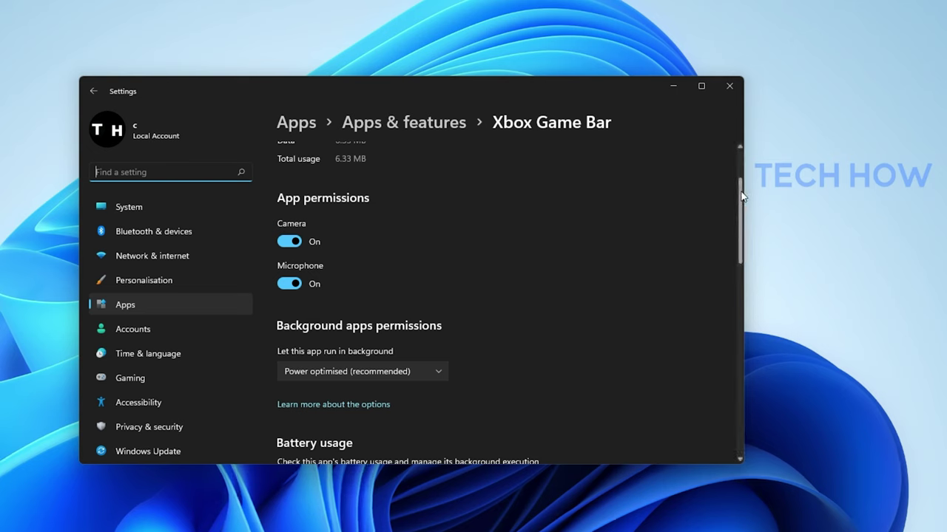
left_click_drag(744, 186, 734, 241)
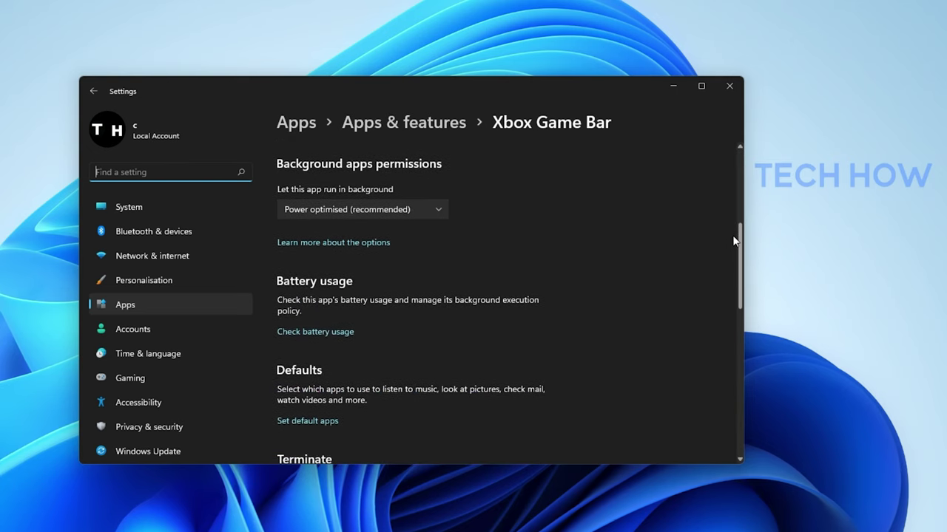
left_click(433, 209)
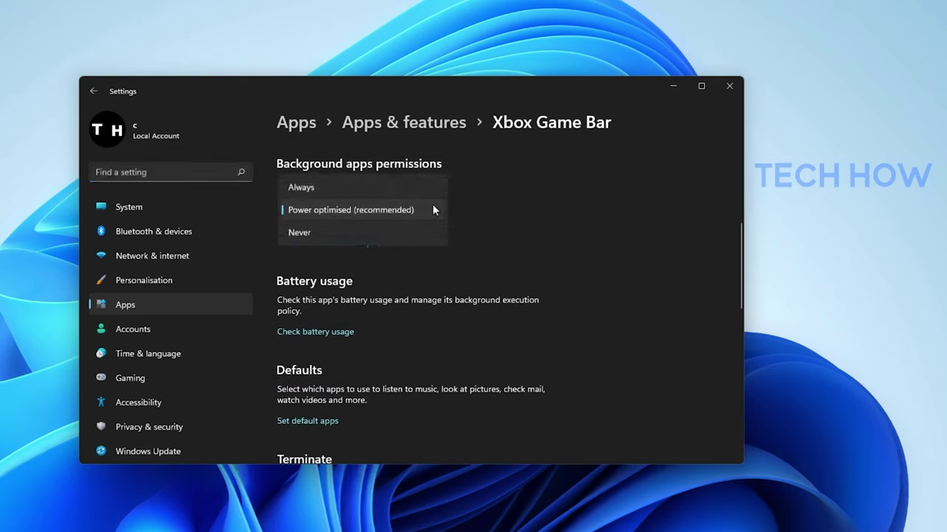
left_click(286, 209)
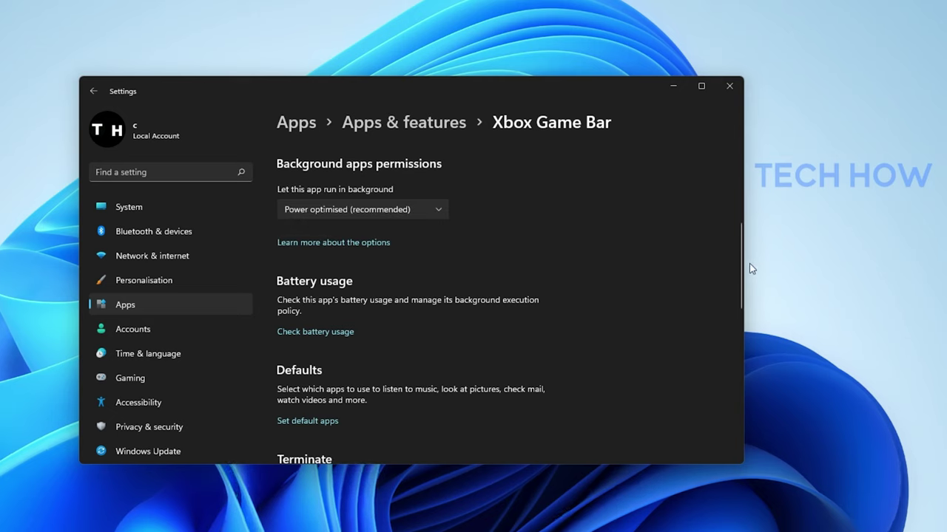
Scroll down to the Reset section and run Repair on Xbox Game Bar
left_click_drag(742, 263, 721, 350)
left_click(323, 264)
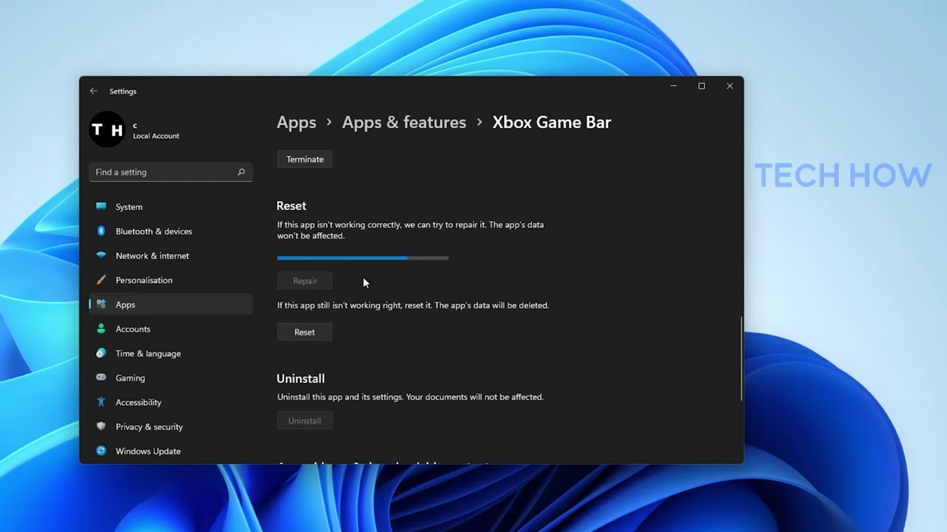
Minimize the Settings window while the repair continues
left_click(673, 86)
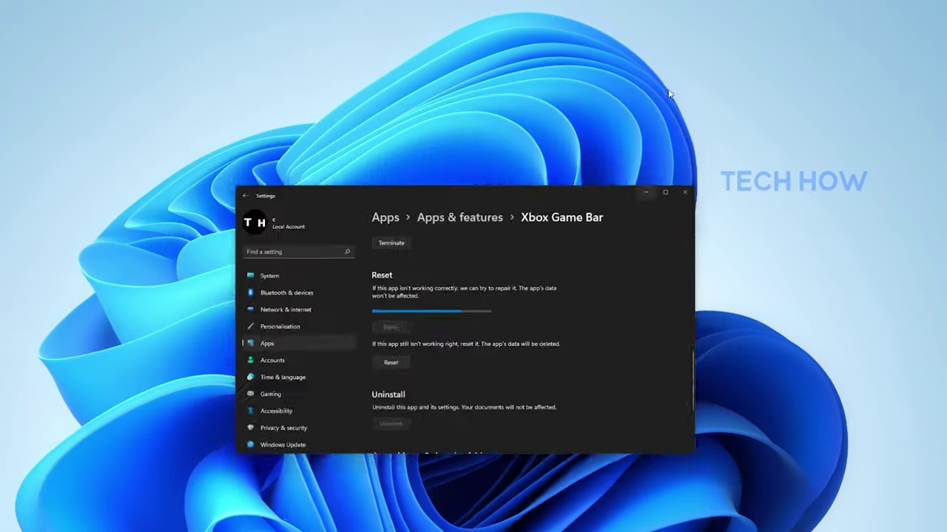